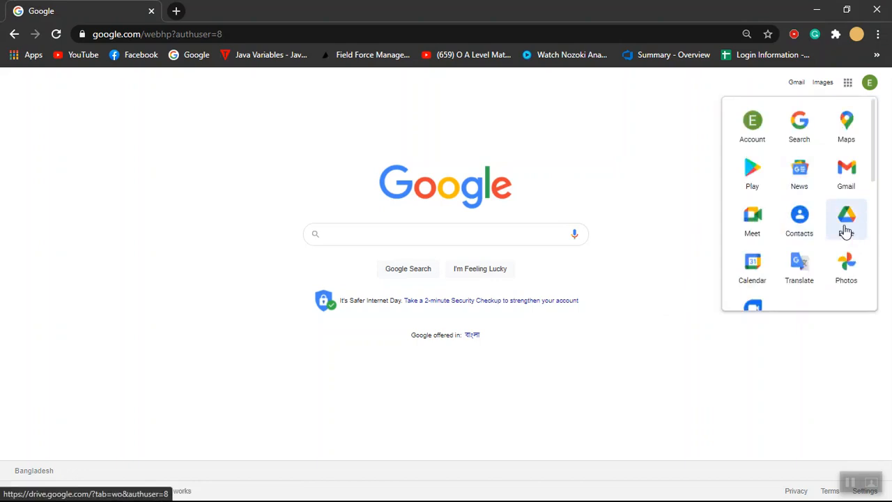
Step: Switch from the Google home page to Google Drive
left_click(845, 228)
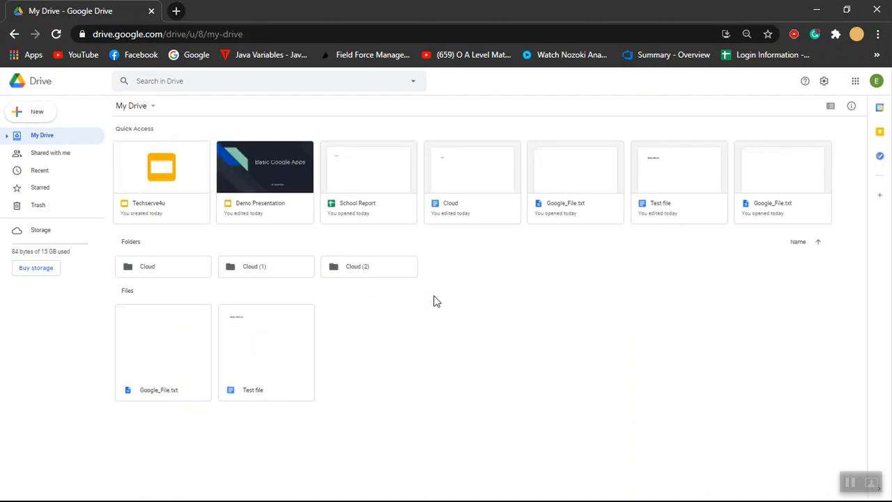
left_click(39, 111)
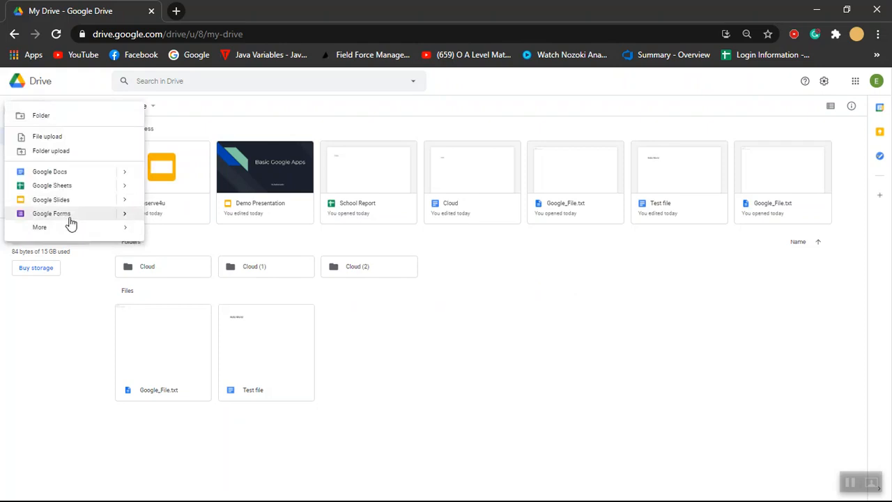
left_click(424, 332)
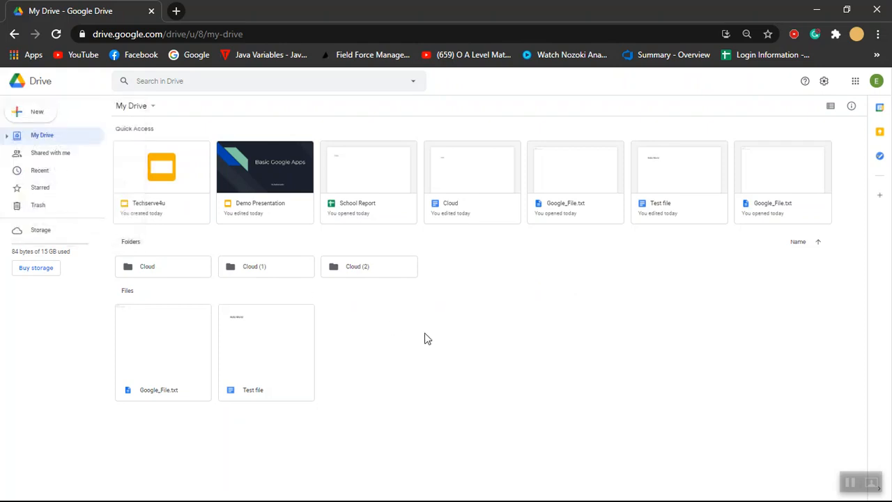
right_click(534, 329)
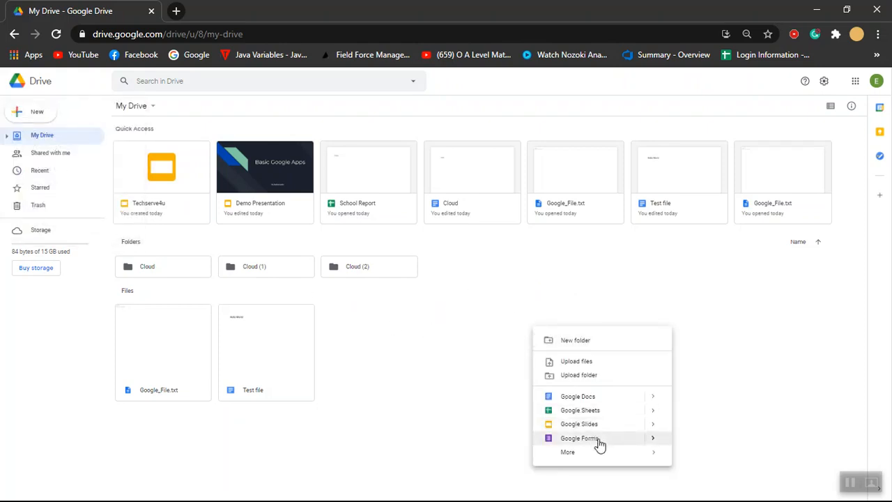
left_click(462, 380)
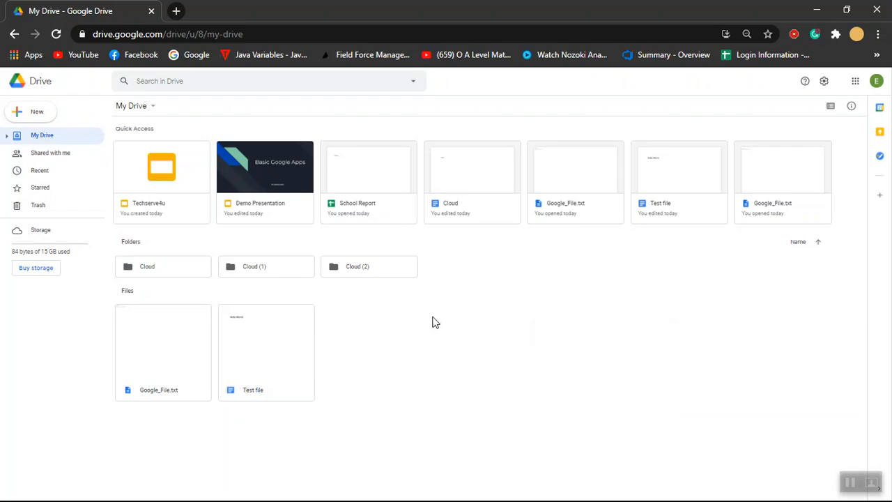
Step: Create a new blank Google Form inside the Cloud (2) folder
double_click(370, 274)
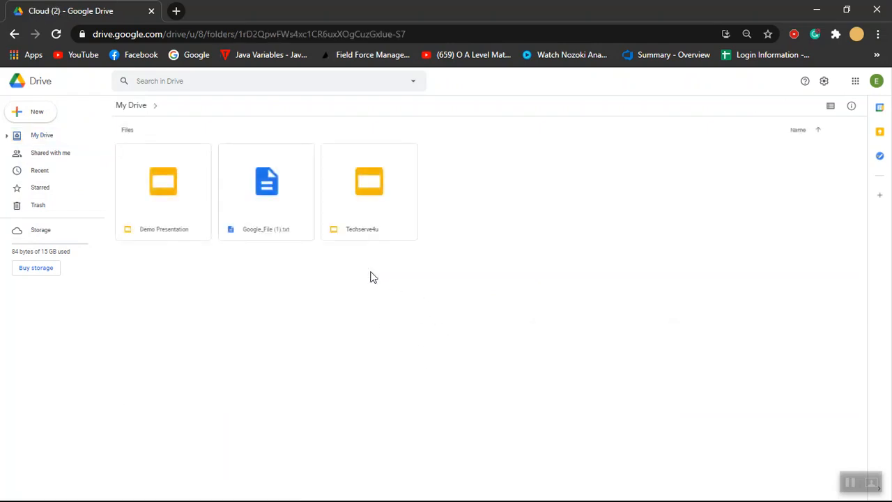
right_click(518, 219)
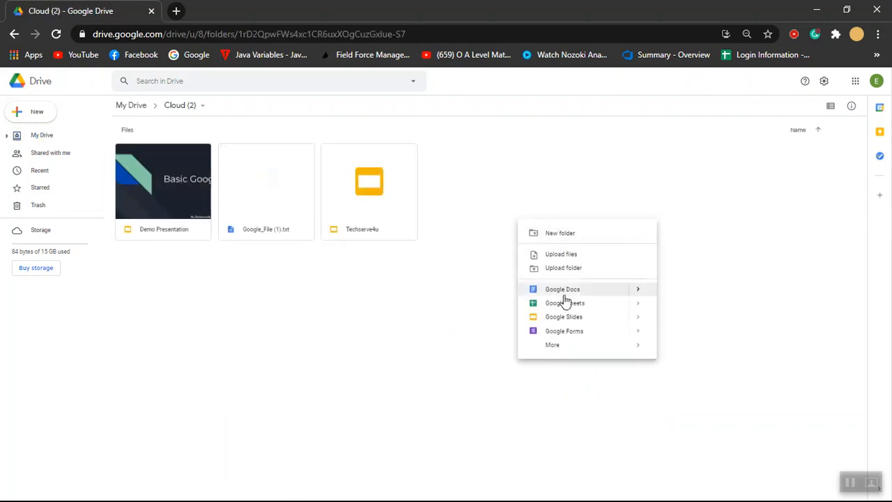
left_click(585, 333)
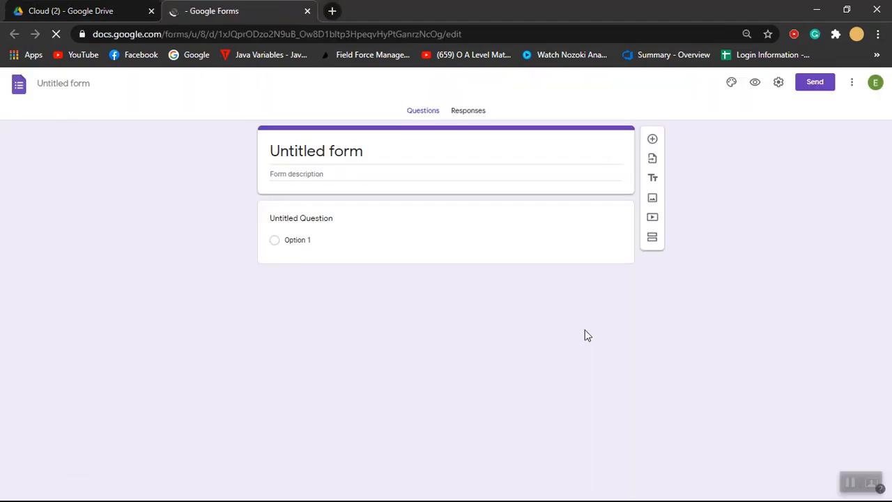
Step: Set the form's title to Techserve4U and let the form file take the same name
left_click(398, 156)
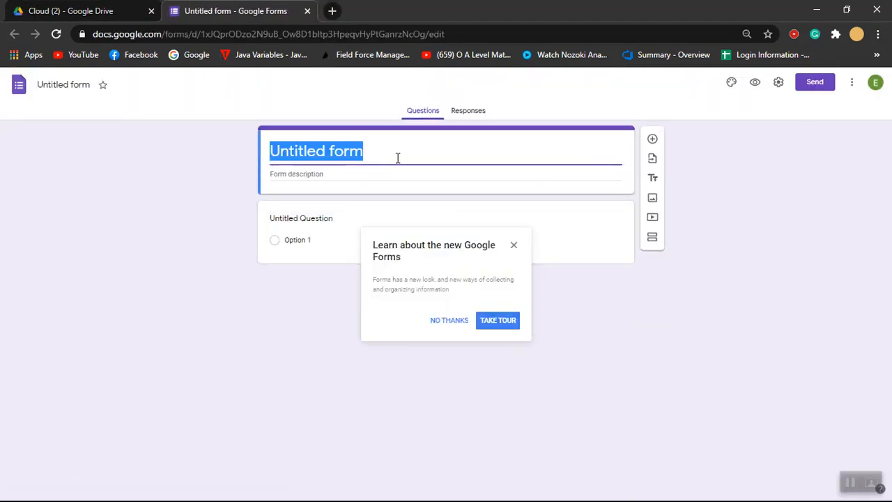
type("Techserve4U")
left_click(196, 219)
left_click(68, 86)
left_click(96, 178)
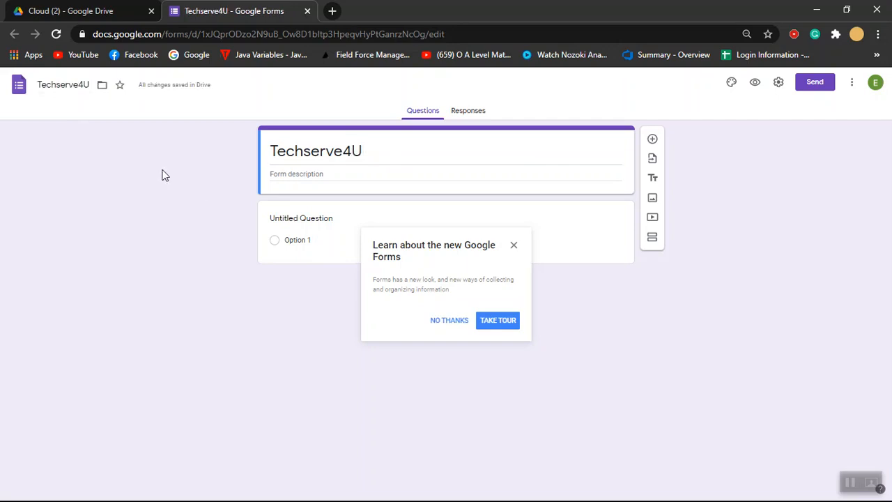
Step: Rename the form file as Demo, keeping the form title, and dismiss the offer to tour the new Google Forms
double_click(71, 86)
key("BackSpace")
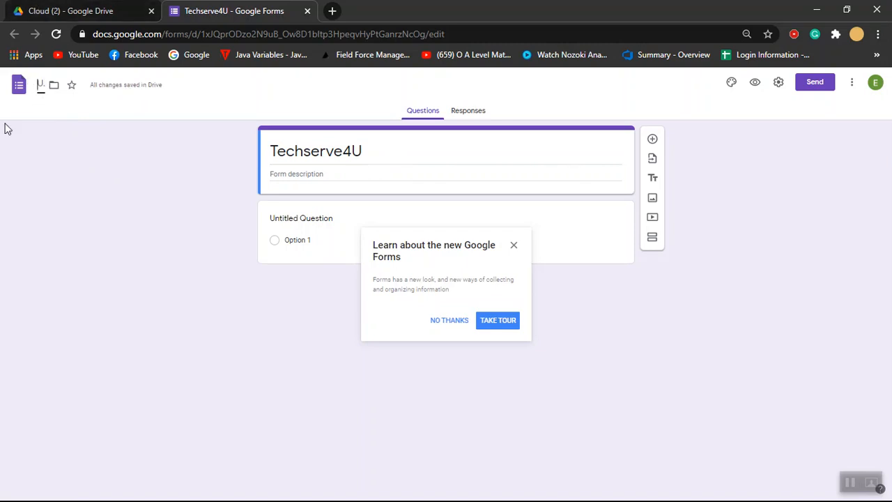
key("Return")
left_click(60, 79)
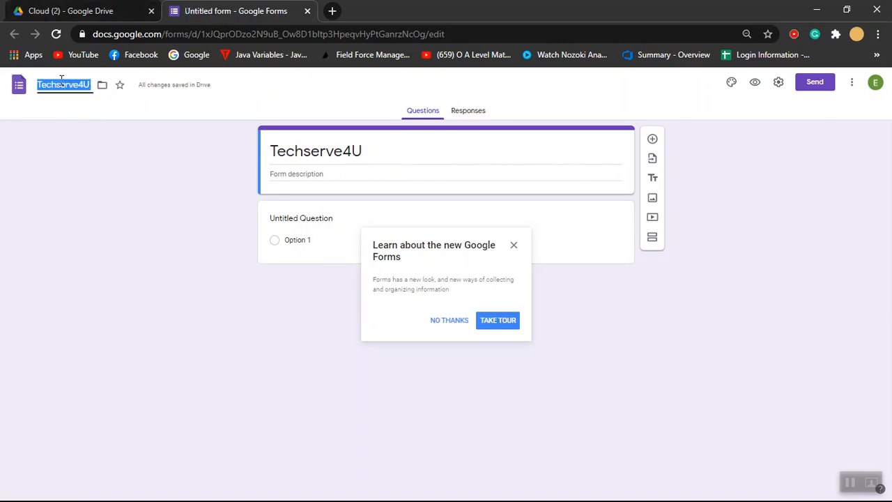
key("BackSpace")
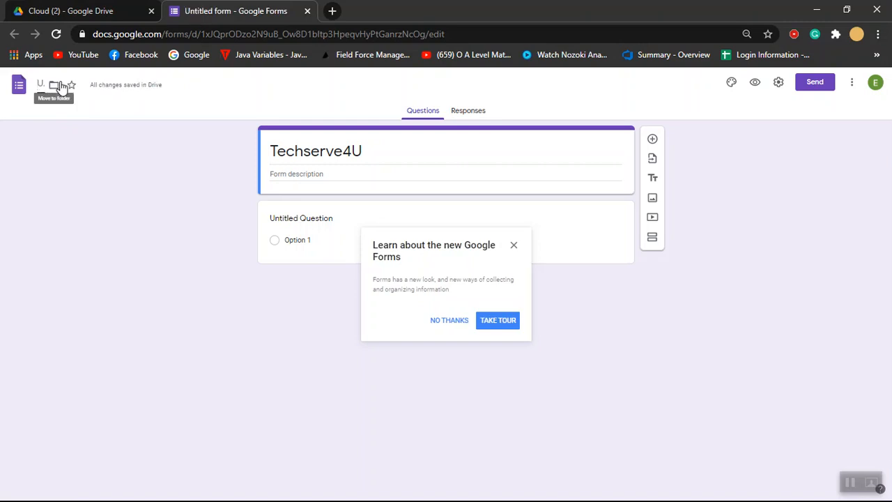
type("Demo")
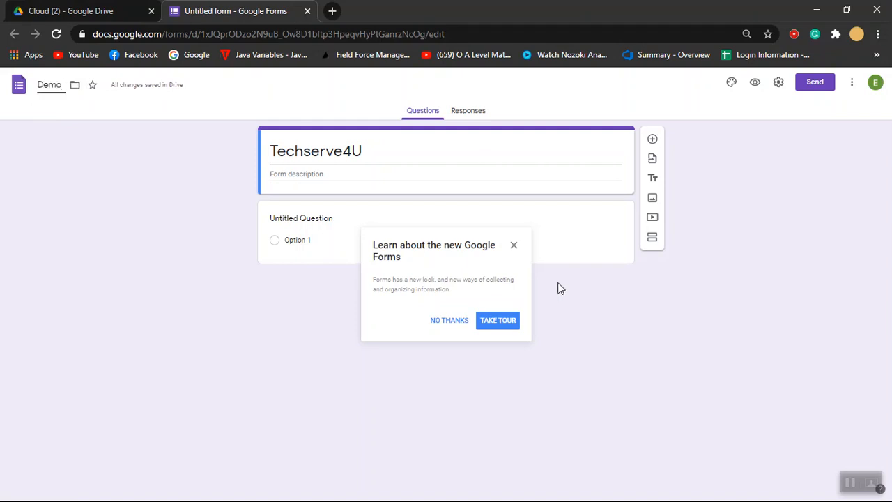
left_click(514, 246)
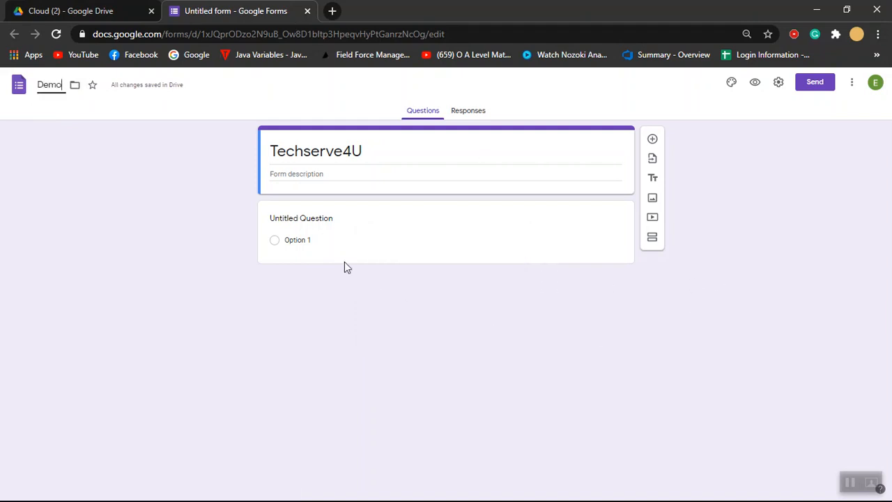
Step: Replace the untitled question's text with "What is your Age?"
left_click(349, 221)
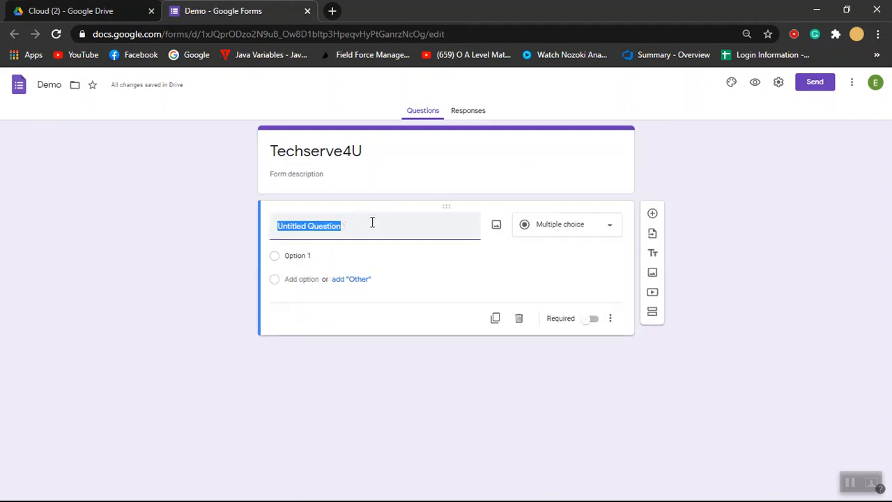
left_click(374, 225)
left_click_drag(374, 225, 265, 230)
type("A")
key("BackSpace")
type("What is your Age?")
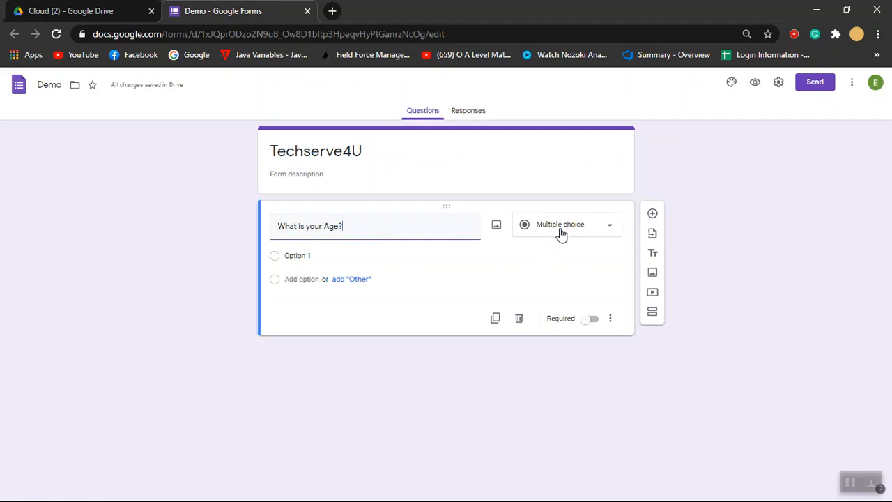
Step: Set the age question's answer type to Short answer and make it required
left_click(561, 233)
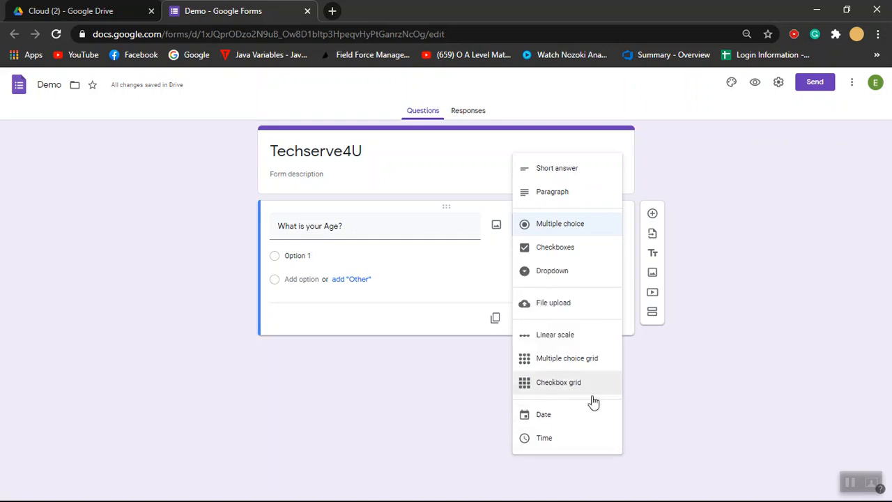
left_click(573, 175)
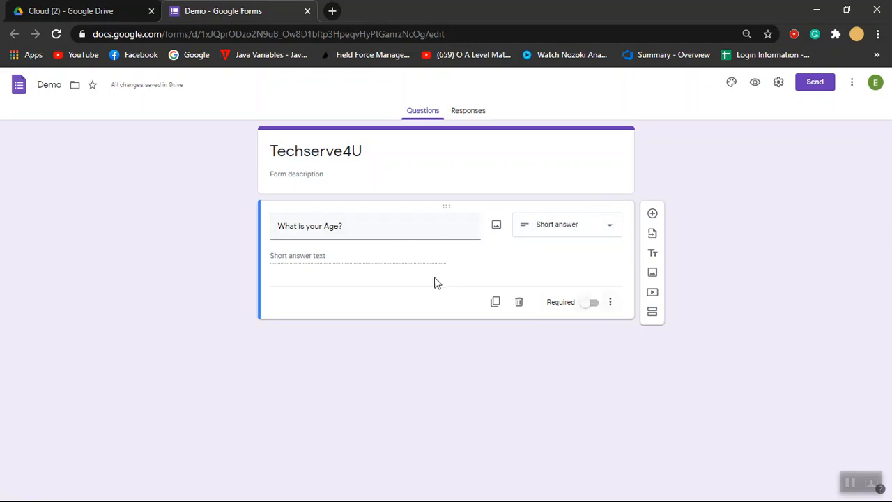
left_click(591, 302)
Step: Add a second question reading "Why you want to join us?" and make it required
left_click(654, 215)
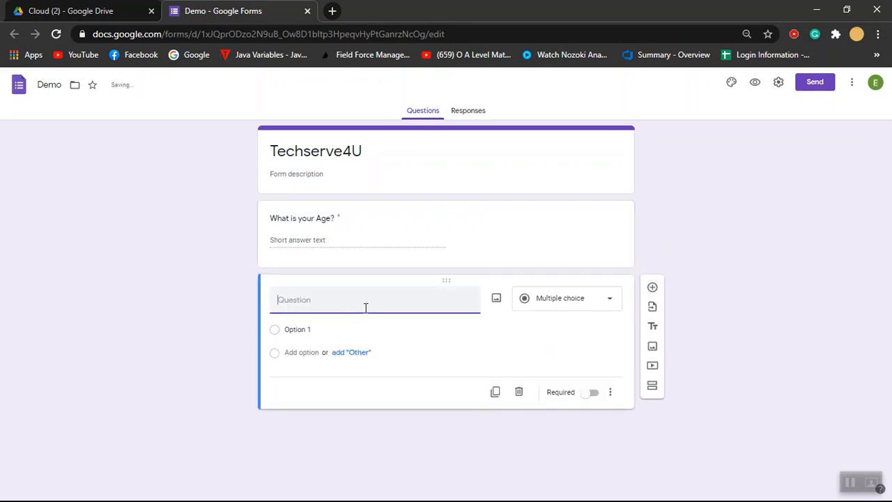
type("W")
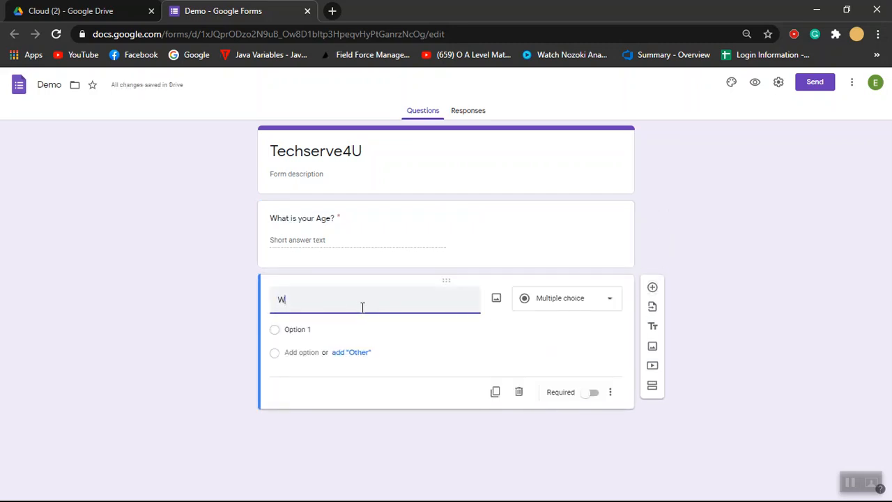
type("hy you want to join us?")
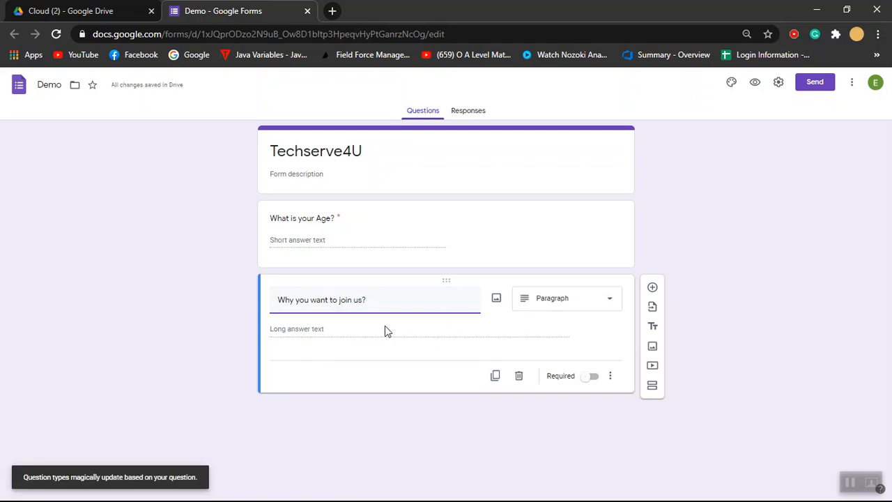
left_click(586, 380)
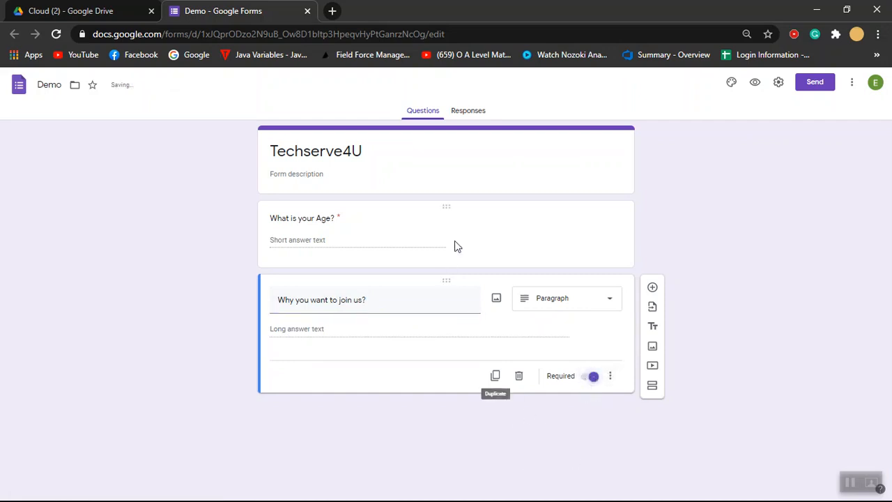
Step: Duplicate the "What is your Age?" question and make the copy optional
left_click(373, 227)
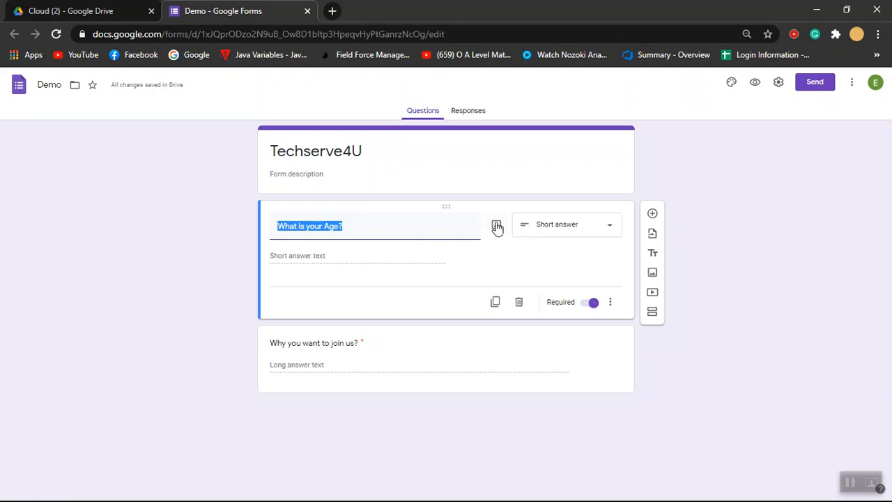
left_click(497, 303)
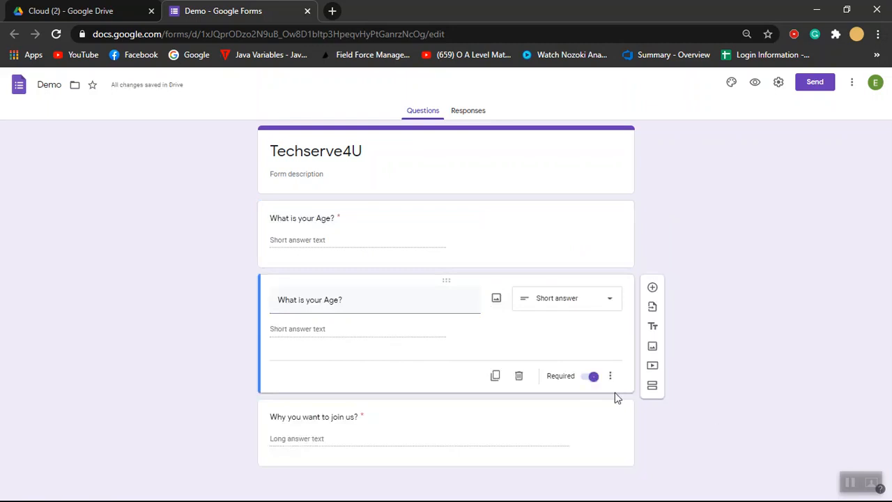
left_click(591, 376)
left_click(365, 419)
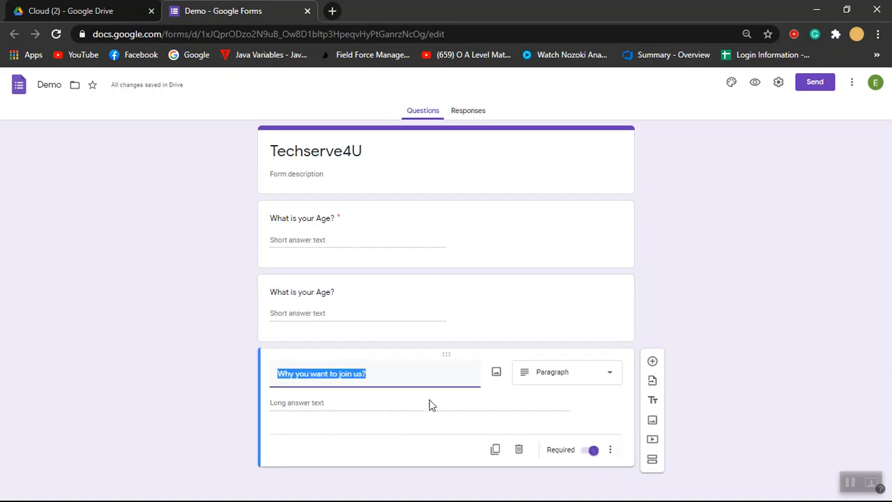
left_click(693, 388)
left_click(606, 317)
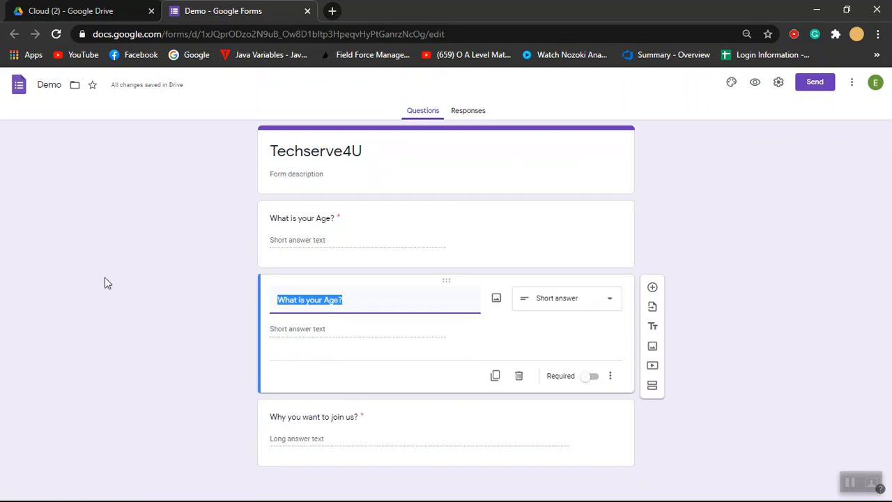
left_click(197, 271)
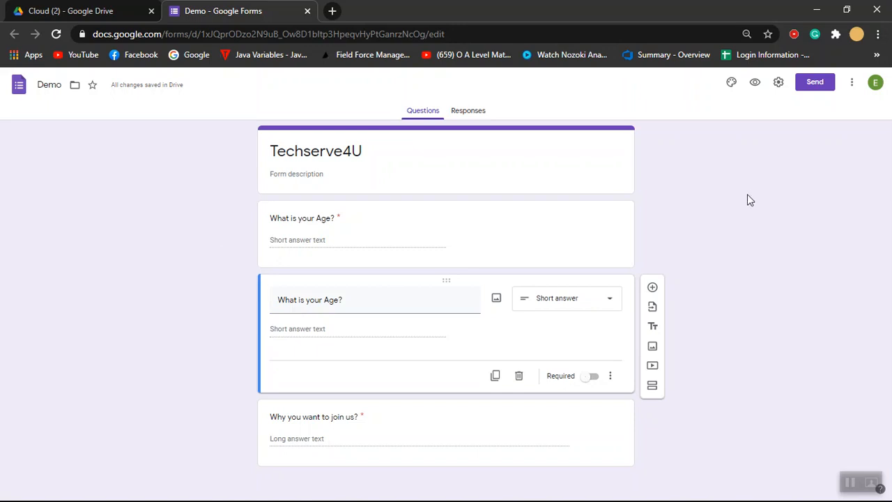
Step: Preview the form as respondents see it, checking which questions are required, and return to the form editor
left_click(755, 82)
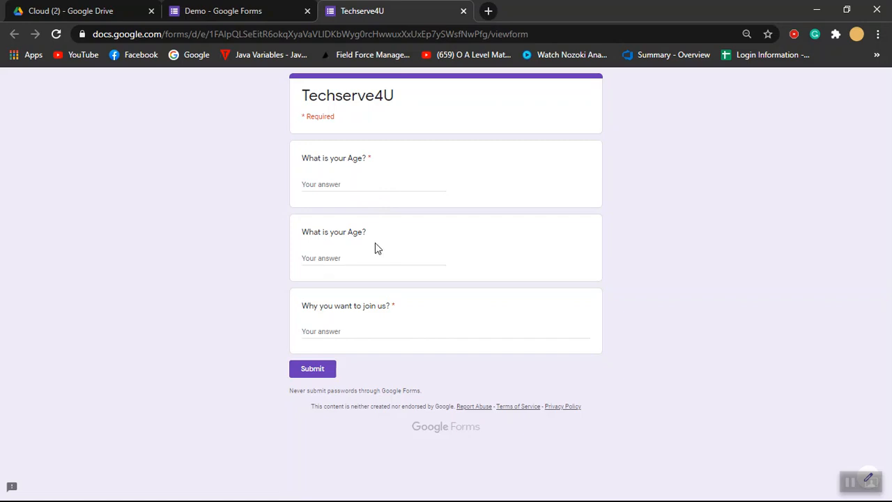
left_click(231, 14)
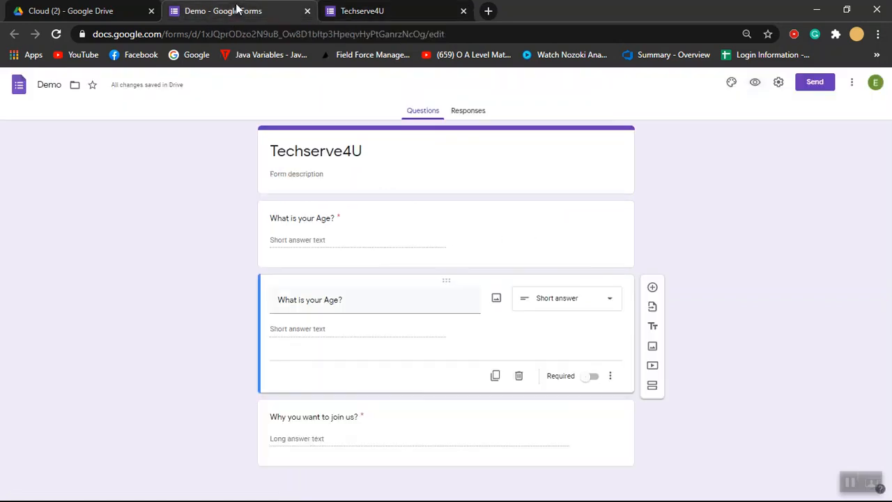
Step: Open the form's responses and check how many have been received
left_click(469, 120)
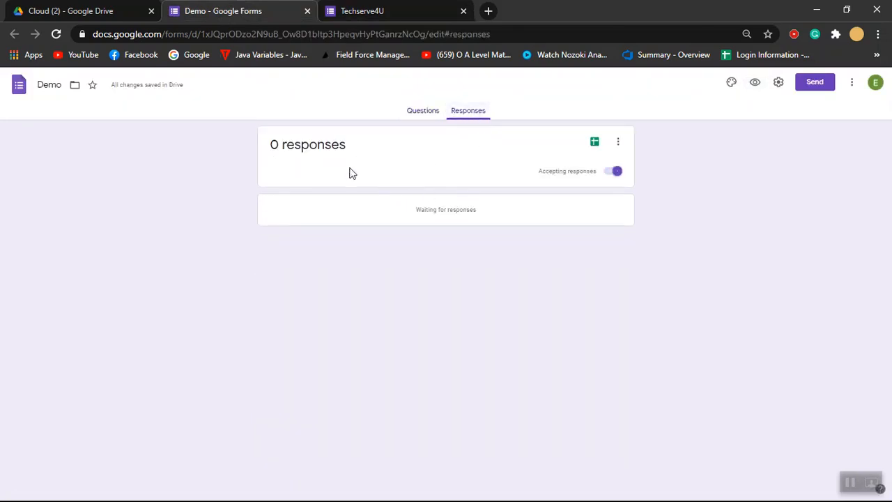
left_click_drag(325, 137, 273, 136)
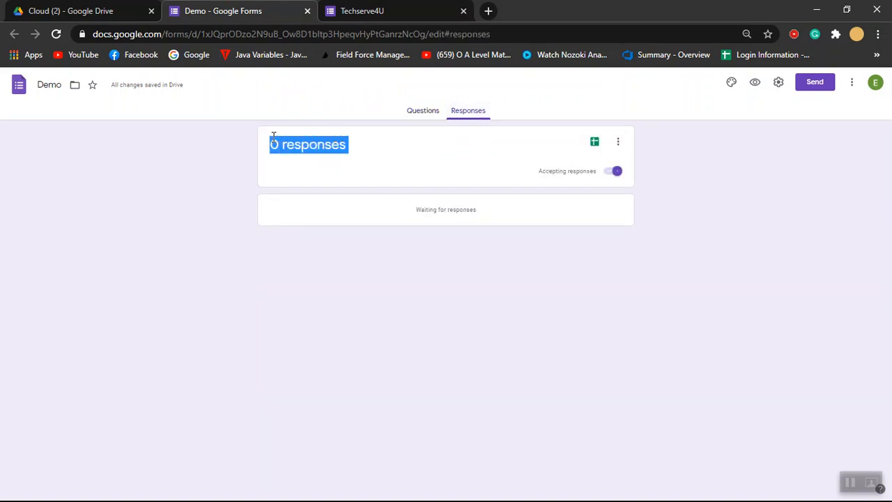
left_click(466, 168)
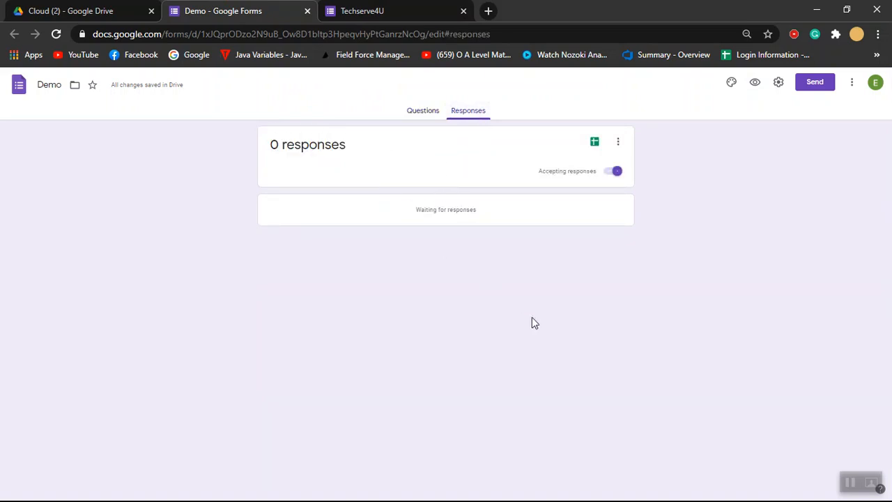